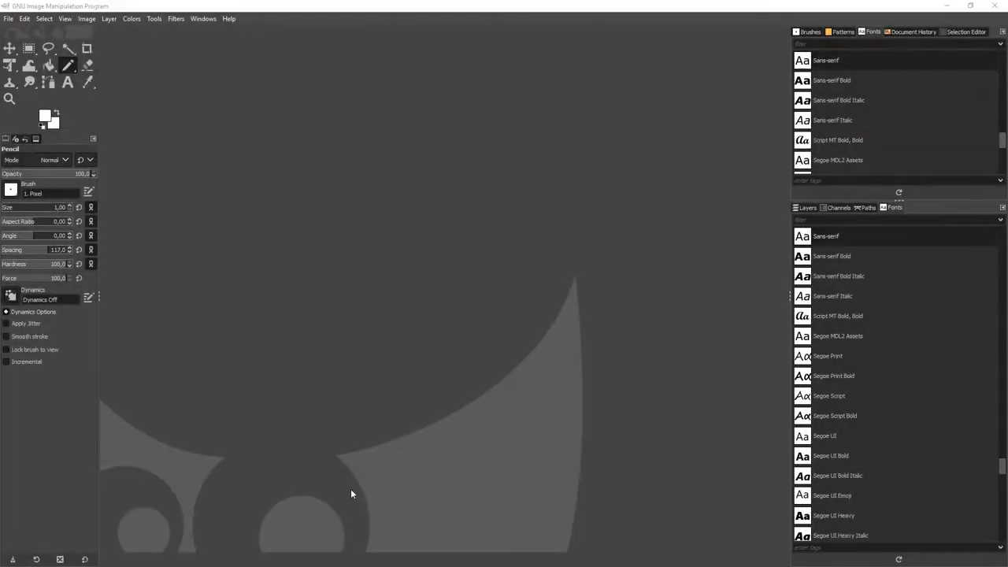
Open the Create a New Image dialog from the File menu
{"action": "left_click", "coordinate": [8, 18]}
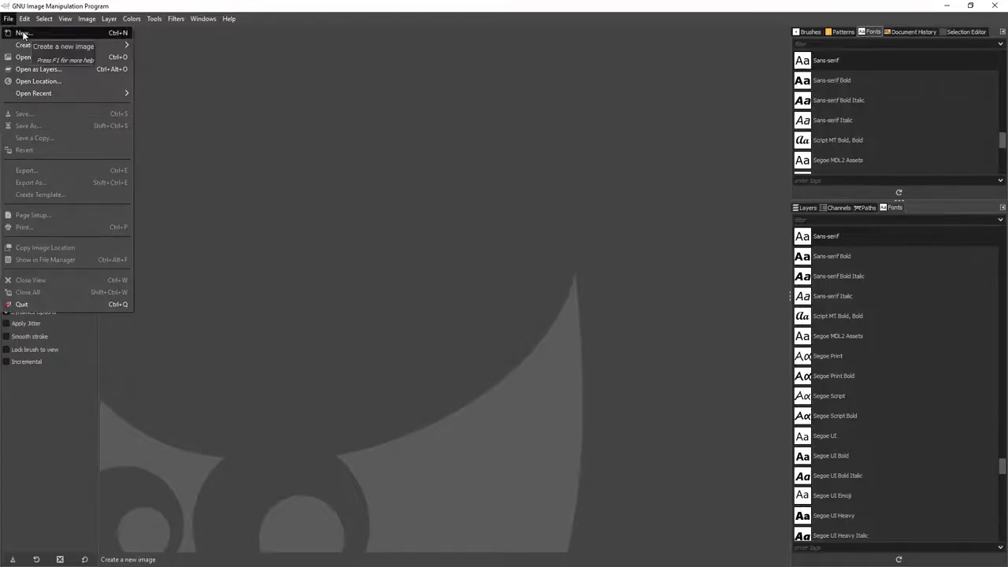
{"action": "left_click", "coordinate": [23, 34]}
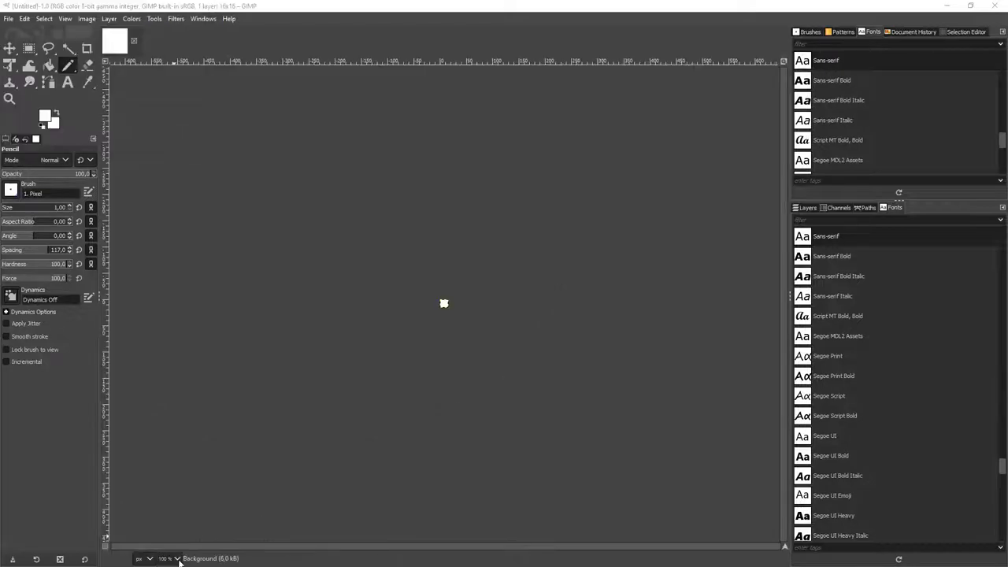
Zoom the 16×16 canvas to 800% and further, then turn on View > Show Grid
{"action": "left_click", "coordinate": [175, 559]}
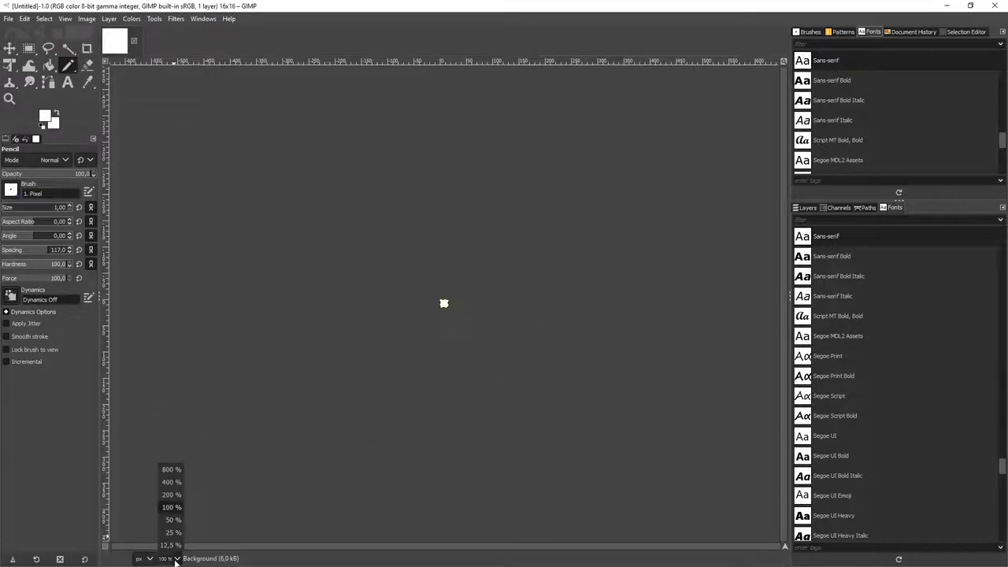
{"action": "left_click", "coordinate": [168, 469]}
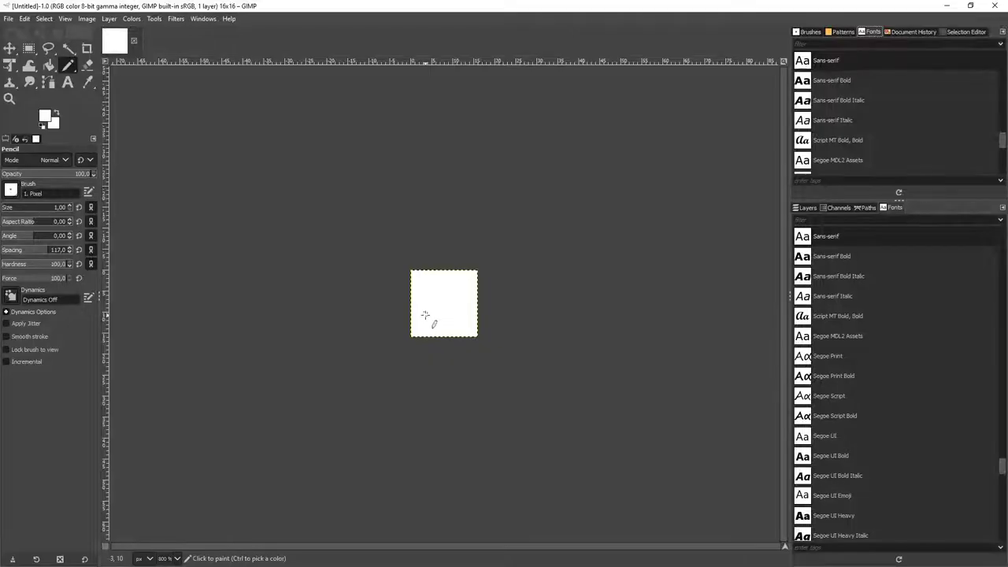
{"action": "scroll", "coordinate": [442, 313], "scroll_direction": "up", "scroll_amount": 1}
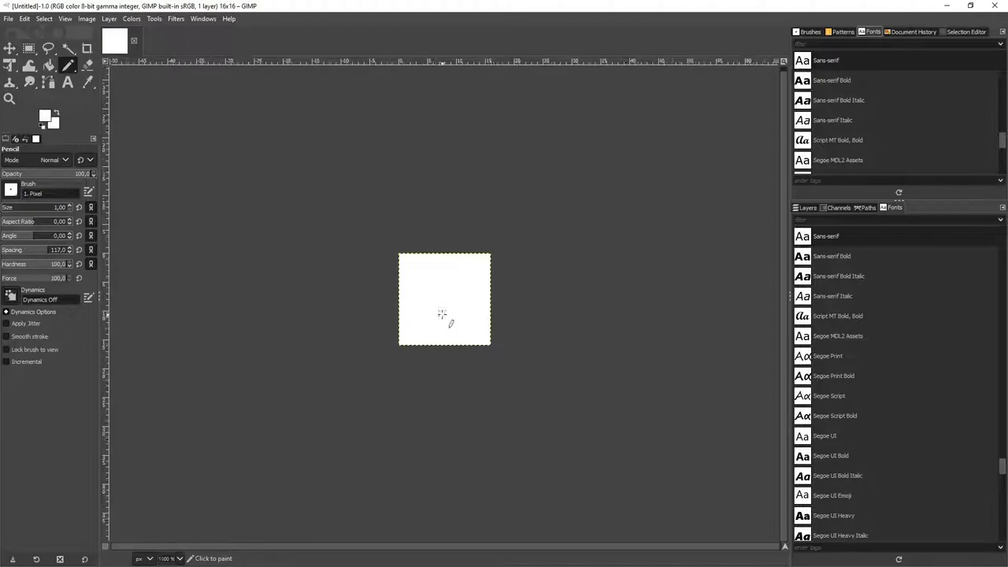
{"action": "scroll", "coordinate": [442, 314], "scroll_direction": "up", "scroll_amount": 1}
{"action": "scroll", "coordinate": [442, 313], "scroll_direction": "up", "scroll_amount": 1}
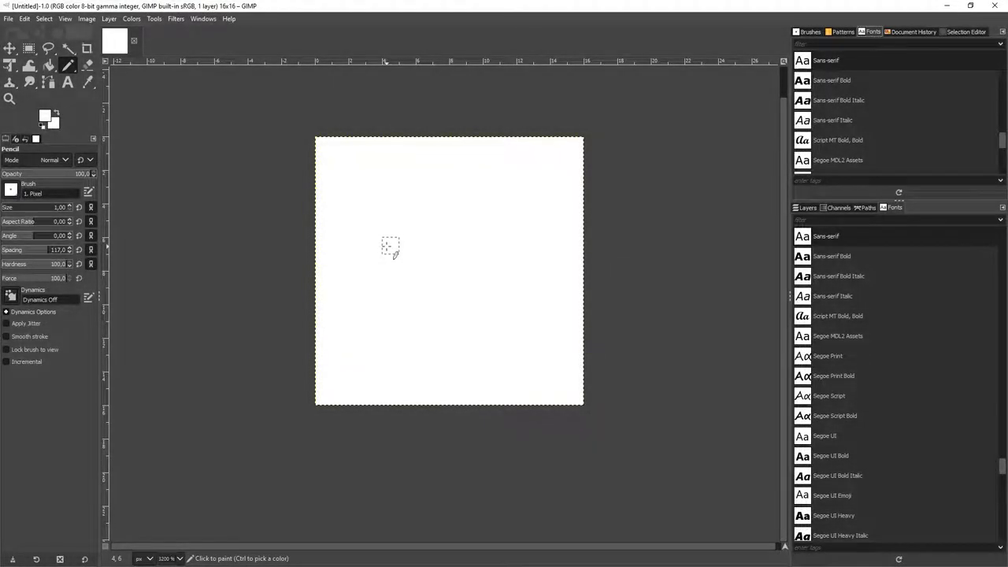
{"action": "left_click", "coordinate": [64, 19]}
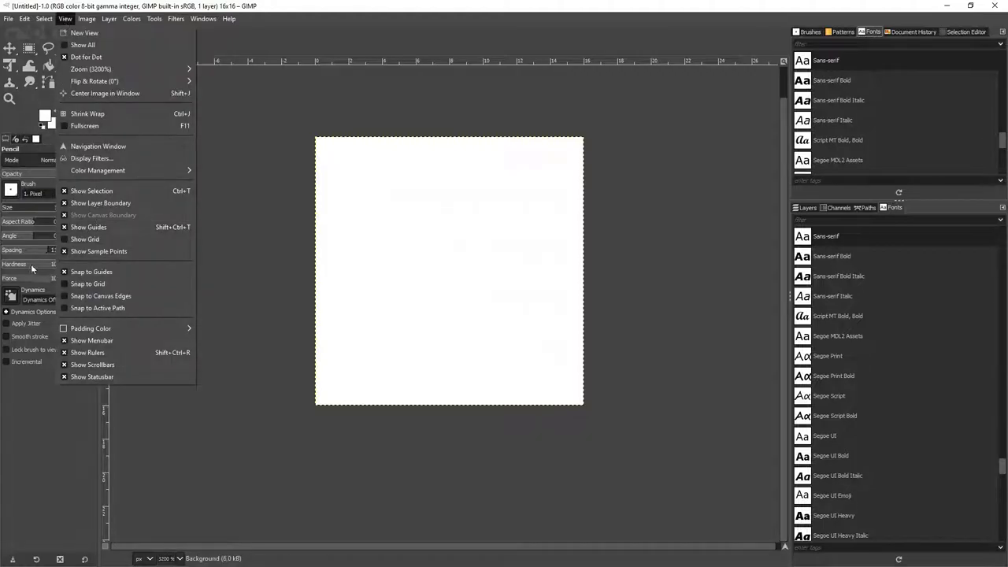
{"action": "left_click", "coordinate": [63, 238]}
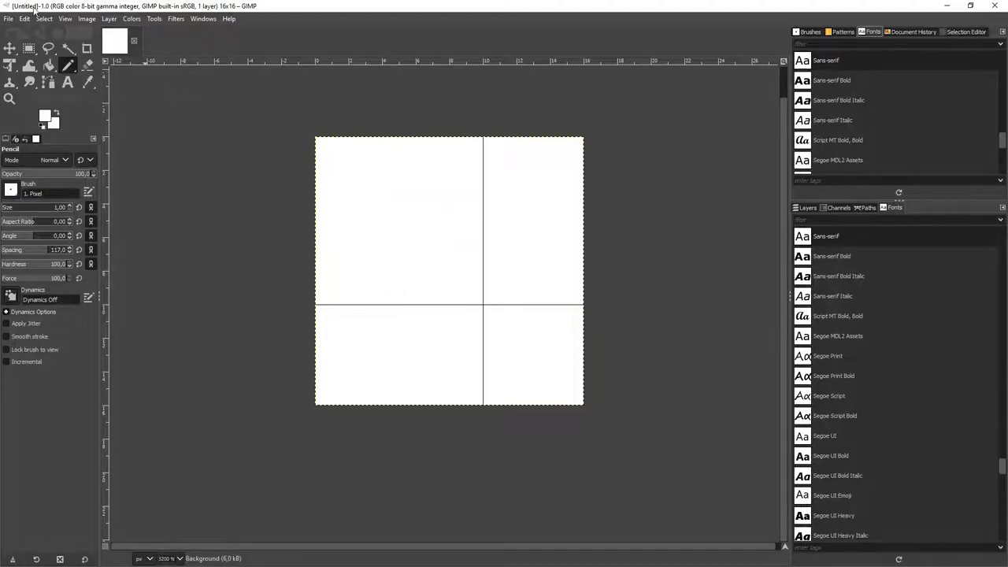
Set the grid spacing to 1 px horizontally and vertically in Configure Grid
{"action": "left_click", "coordinate": [89, 21]}
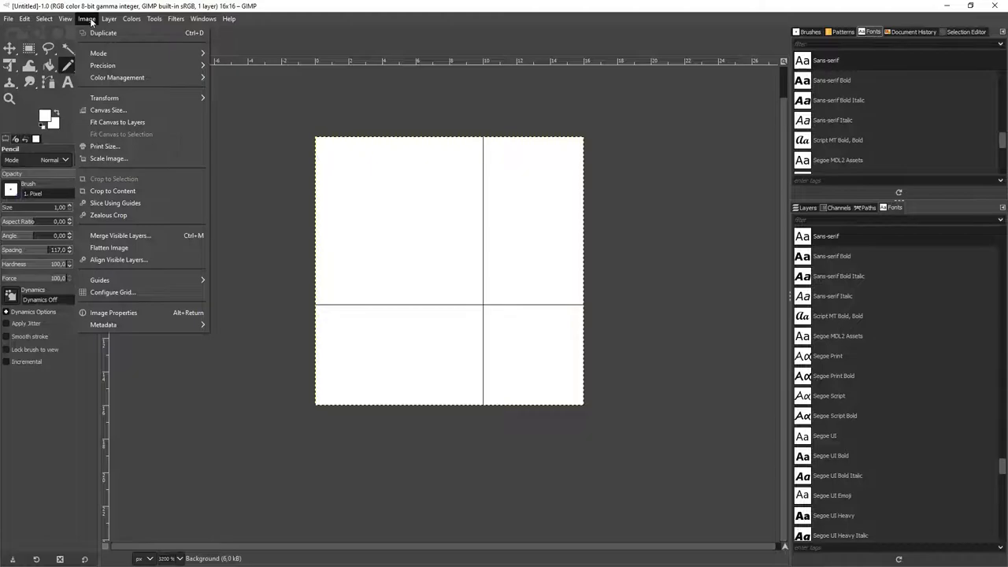
{"action": "left_click", "coordinate": [124, 292]}
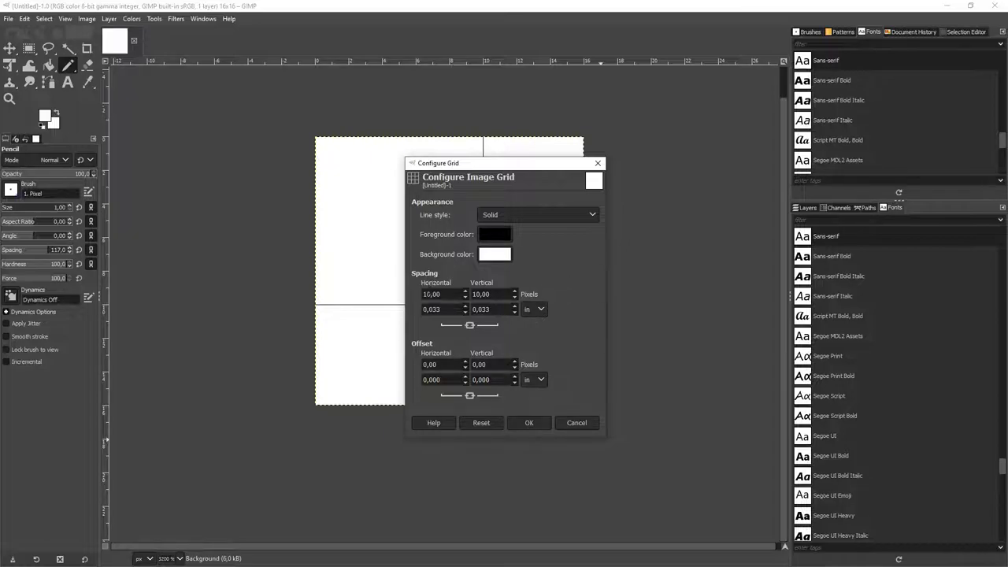
{"action": "left_click", "coordinate": [431, 294]}
{"action": "key", "text": "BackSpace"}
{"action": "left_click", "coordinate": [439, 309]}
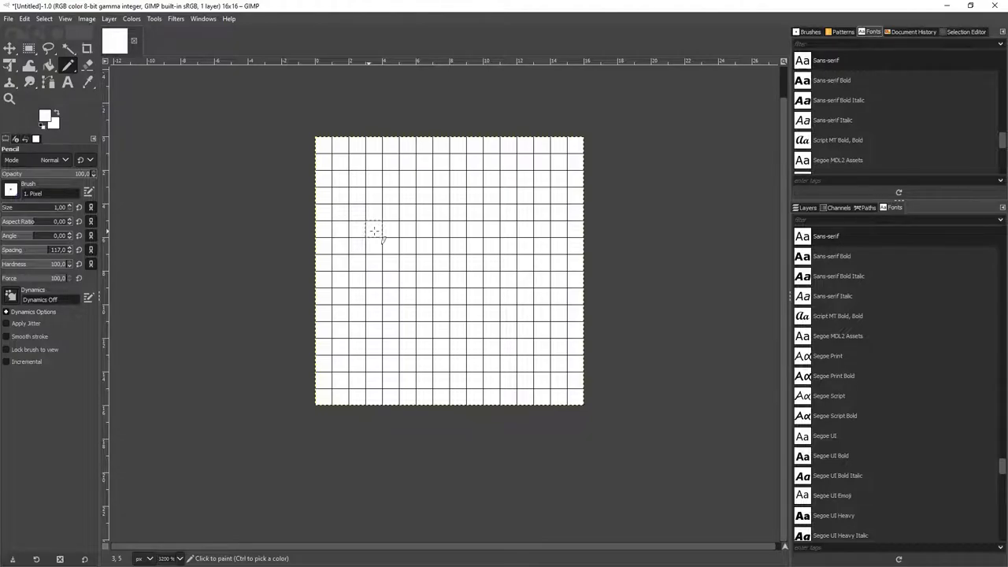
Dock a Palettes tab and open the Blues palette in the Palette Editor
{"action": "left_click", "coordinate": [1002, 210]}
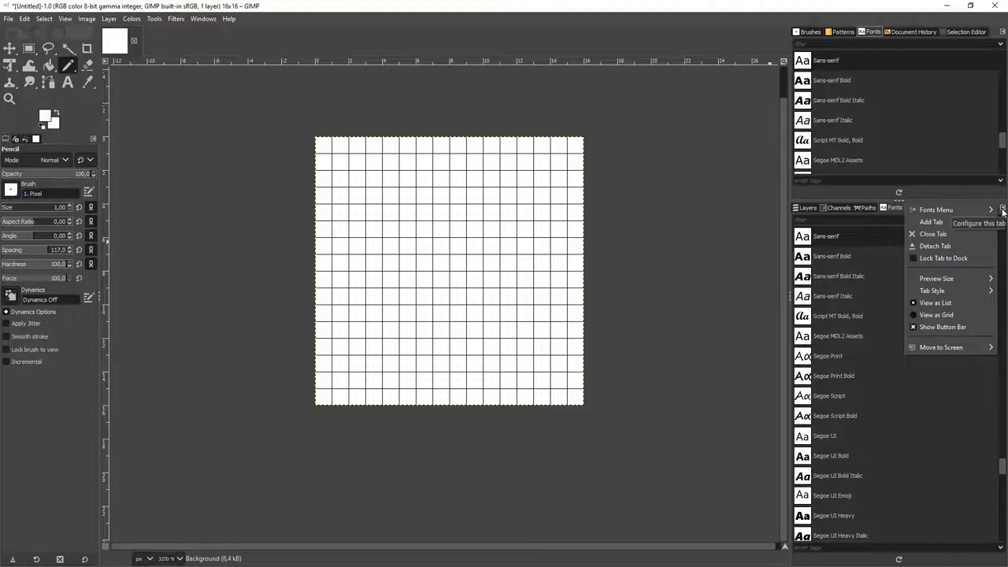
{"action": "mouse_move", "coordinate": [966, 221]}
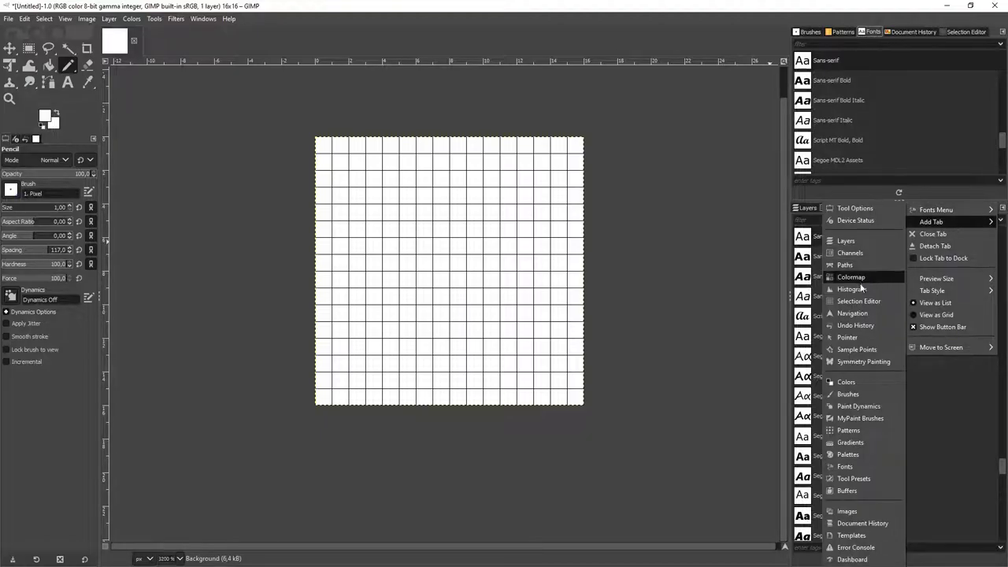
{"action": "left_click", "coordinate": [856, 456]}
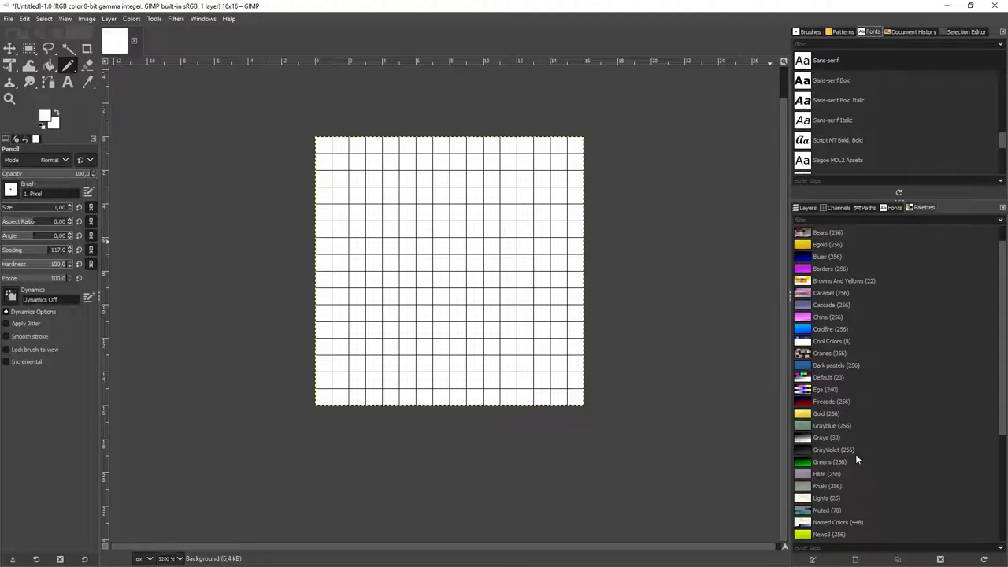
{"action": "left_click", "coordinate": [823, 252]}
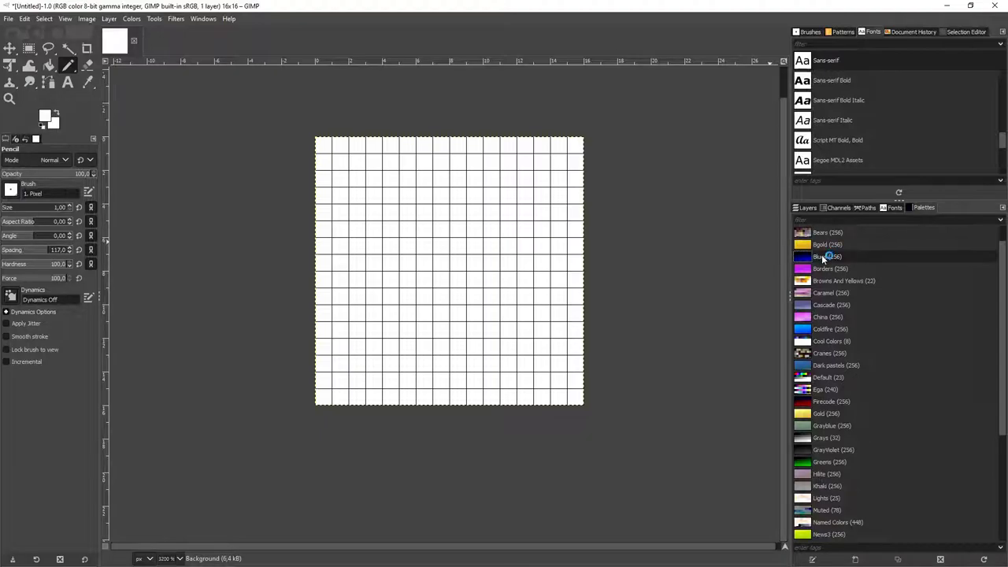
{"action": "right_click", "coordinate": [823, 257]}
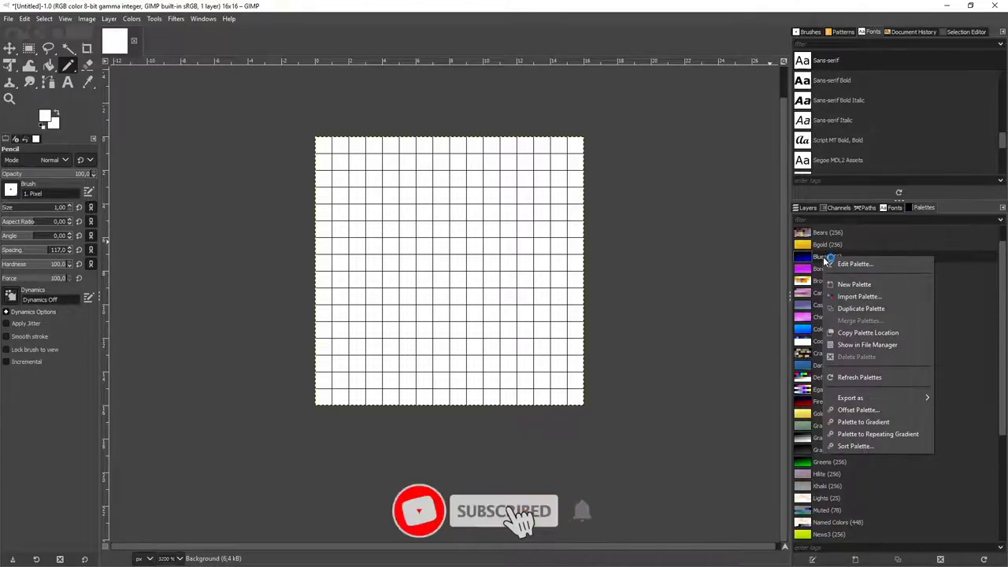
{"action": "left_click", "coordinate": [879, 262]}
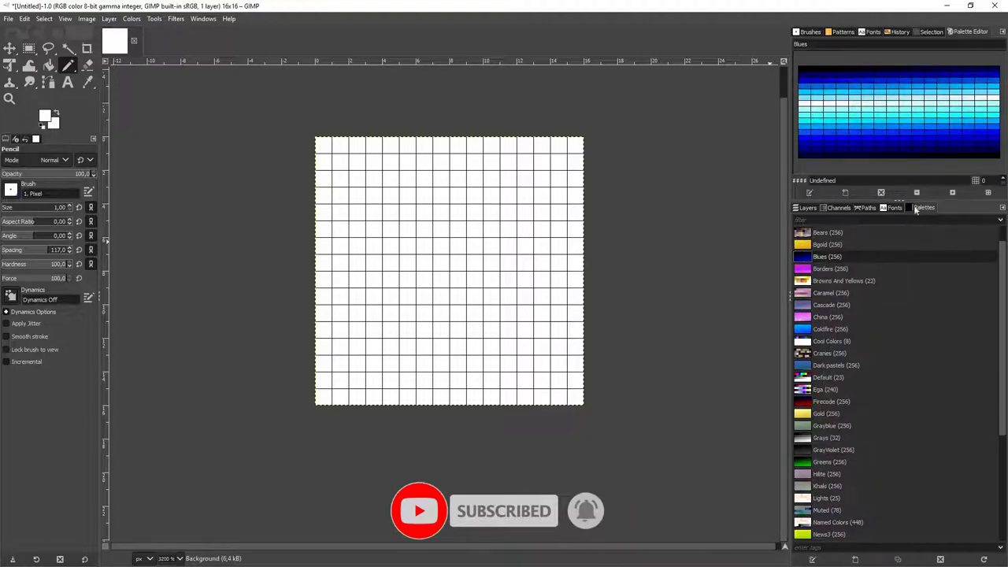
Pencil a light cyan vertical column about seven pixels tall, then show the Caramel palette
{"action": "left_click", "coordinate": [883, 116]}
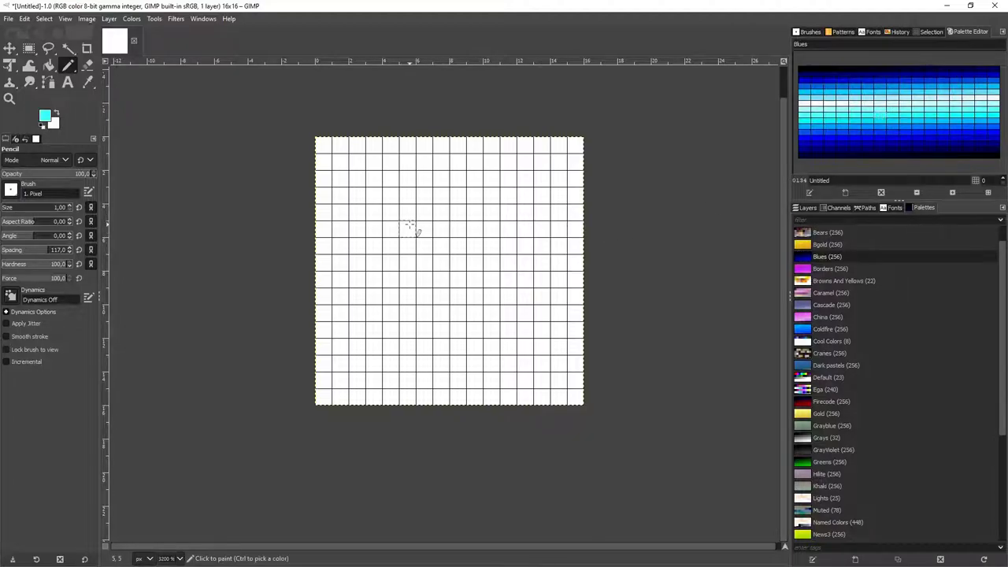
{"action": "left_click_drag", "start_coordinate": [407, 198], "coordinate": [404, 289]}
{"action": "left_click", "coordinate": [409, 297]}
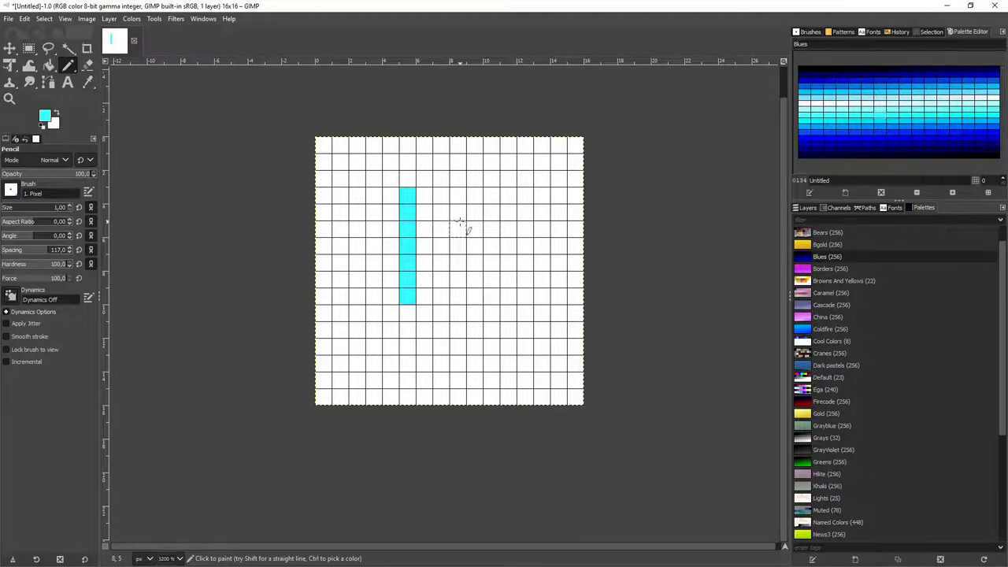
{"action": "left_click", "coordinate": [834, 293]}
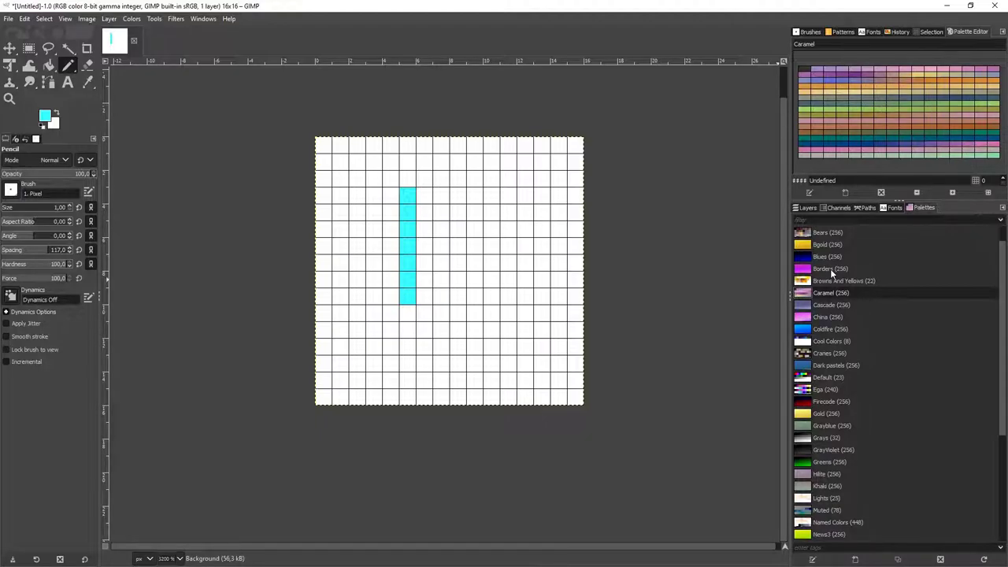
Create a new empty palette and name it BestPalette
{"action": "right_click", "coordinate": [830, 269]}
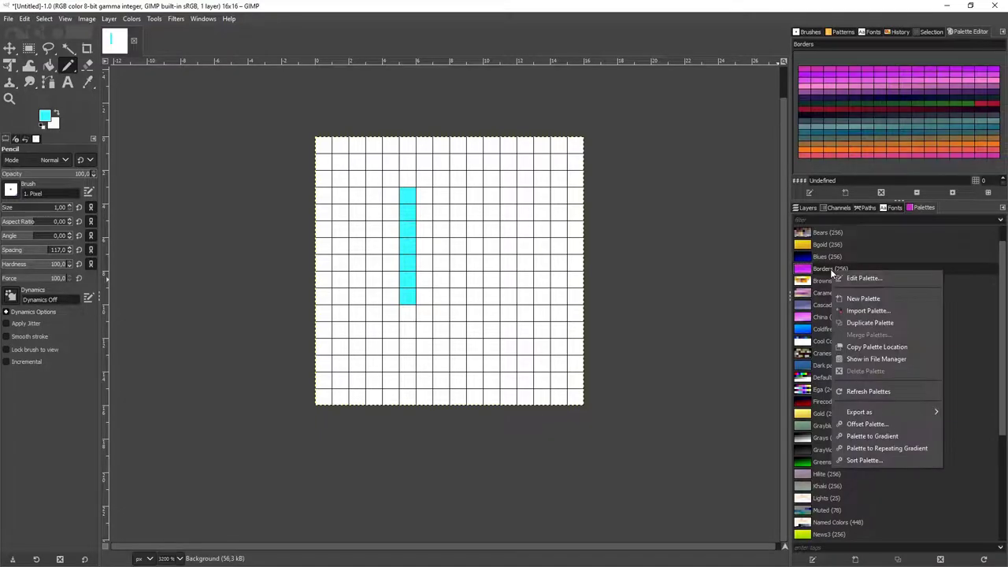
{"action": "left_click", "coordinate": [873, 299]}
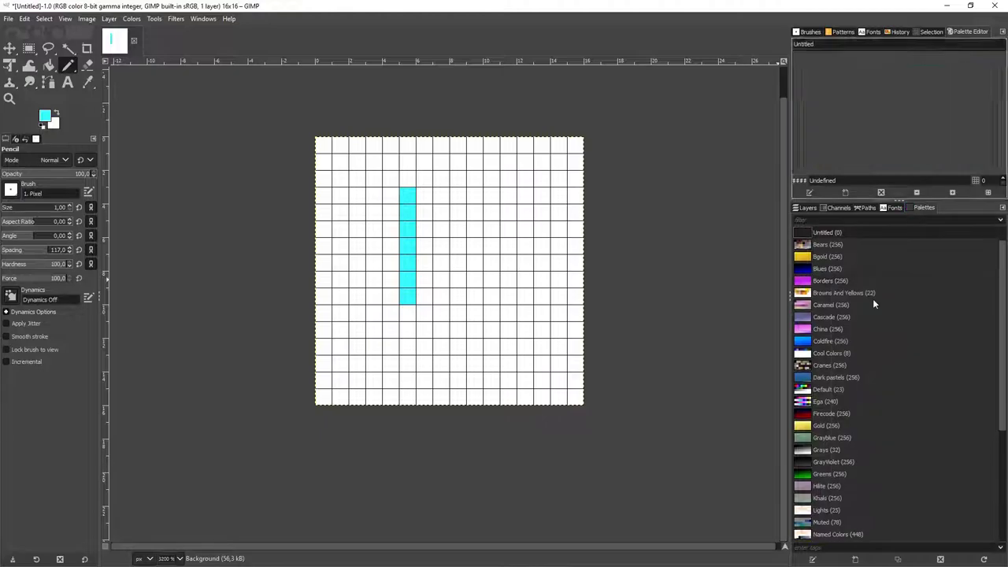
{"action": "left_click", "coordinate": [804, 44]}
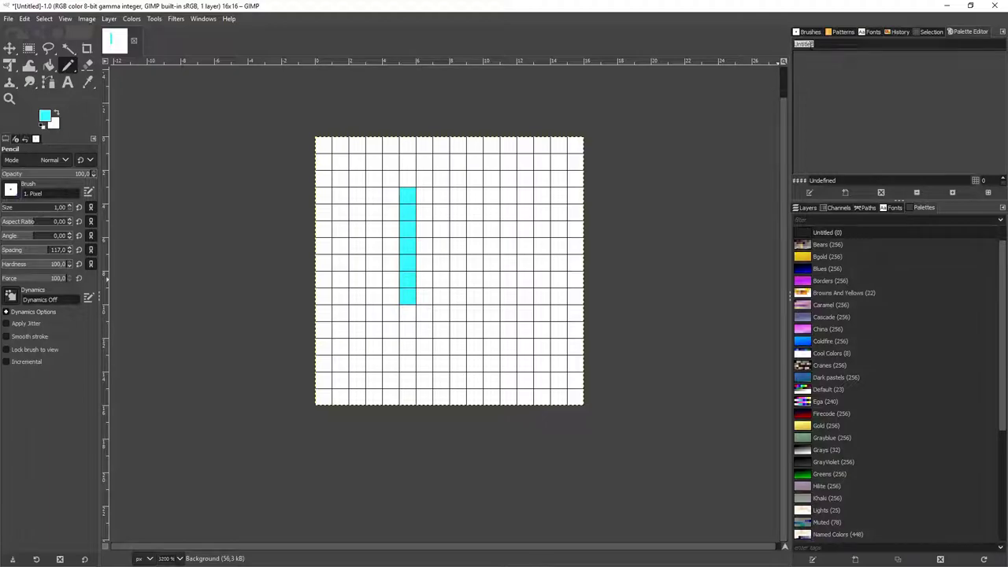
{"action": "type", "text": "BestPalette"}
{"action": "key", "text": "Return"}
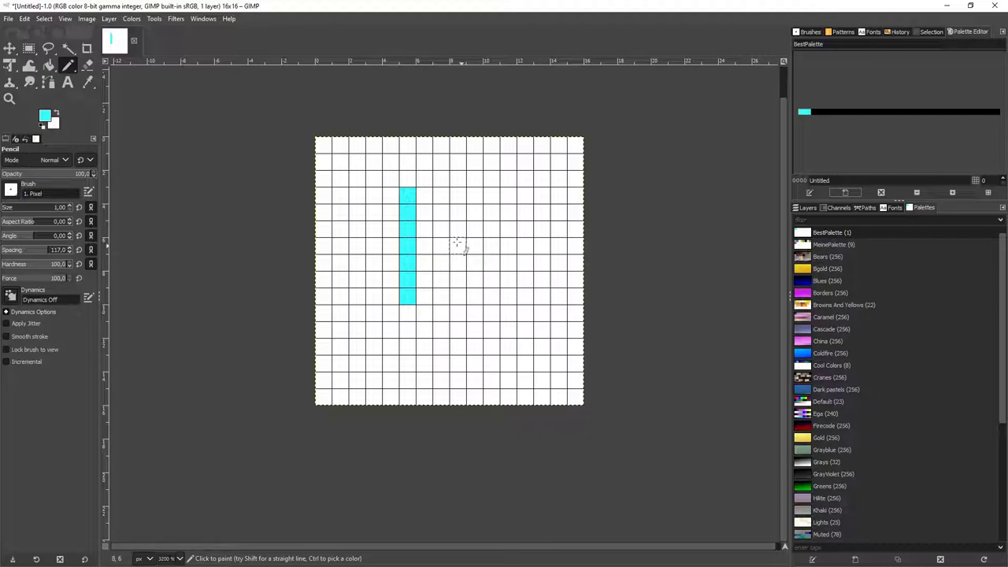
Darken the foreground cyan to teal, add it to BestPalette, and reselect the cyan swatch
{"action": "left_click", "coordinate": [45, 116]}
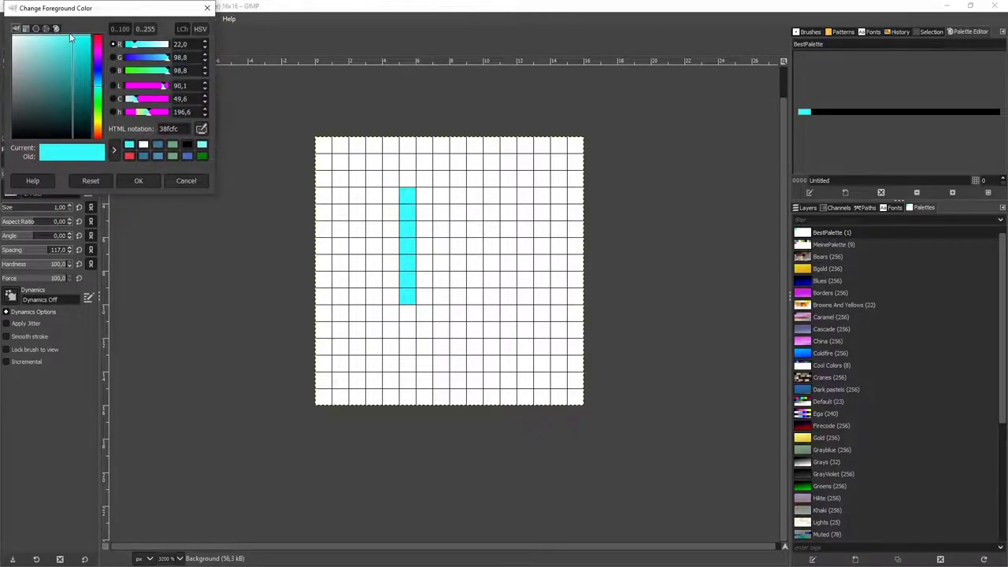
{"action": "left_click_drag", "start_coordinate": [71, 40], "coordinate": [73, 60]}
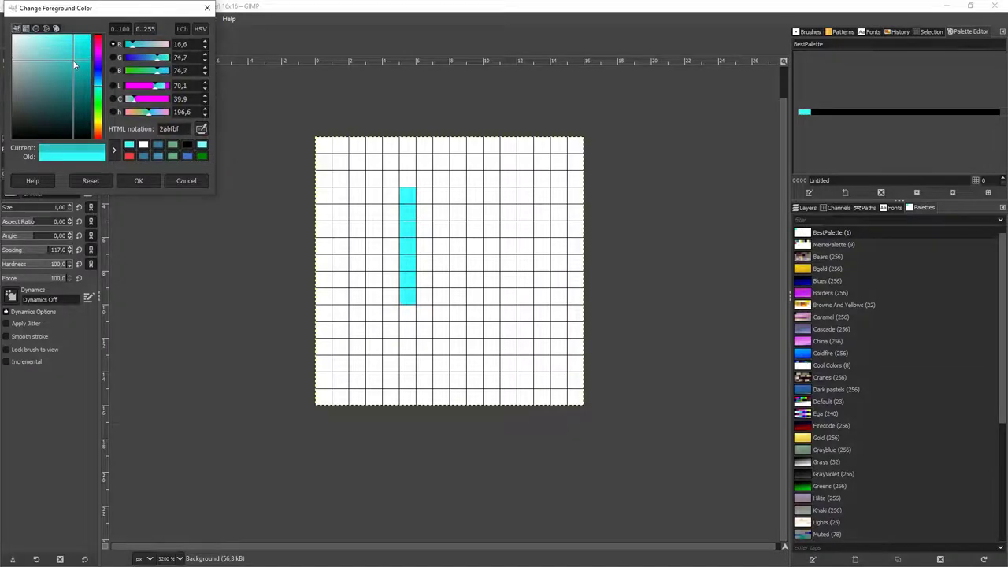
{"action": "left_click", "coordinate": [149, 181]}
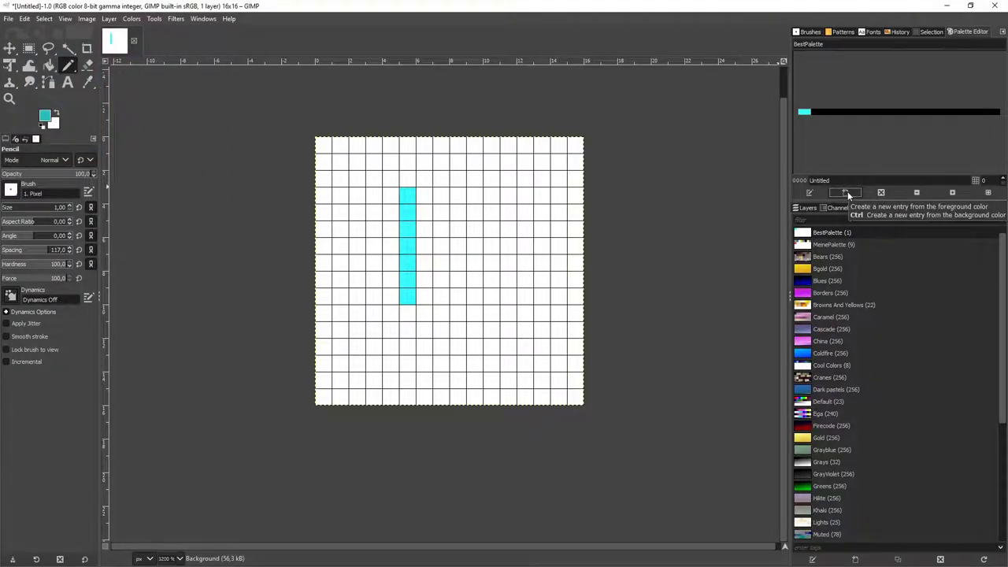
{"action": "left_click", "coordinate": [848, 193]}
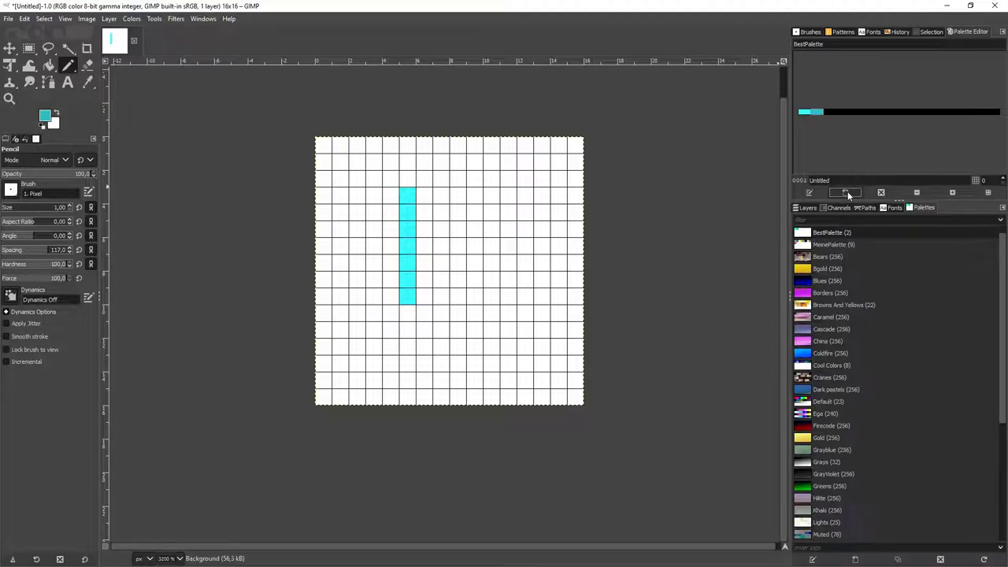
{"action": "left_click", "coordinate": [801, 112]}
Pick the teal swatch from BestPalette and paint a teal test column on the canvas
{"action": "left_click", "coordinate": [819, 111]}
{"action": "left_click_drag", "start_coordinate": [508, 192], "coordinate": [508, 249]}
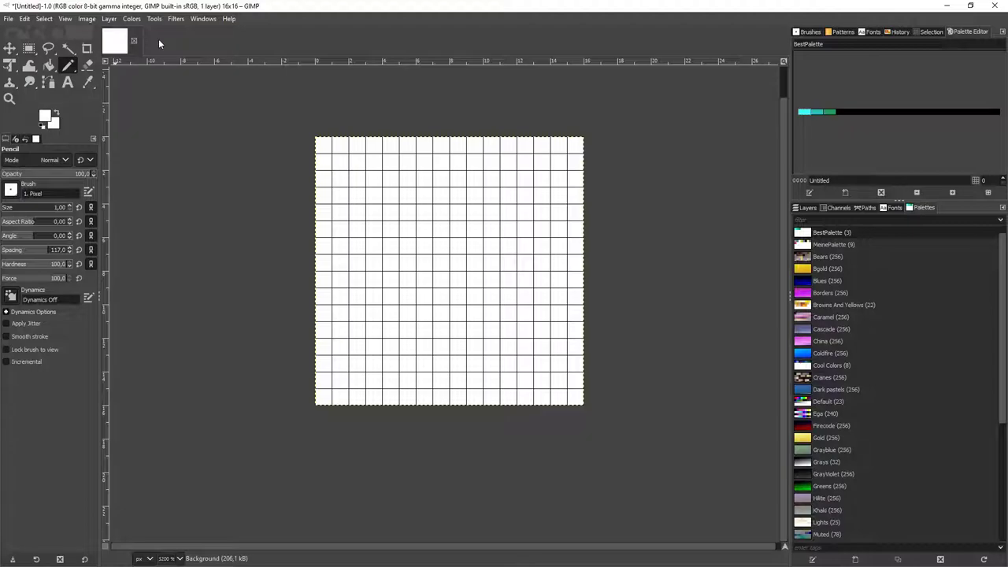
{"action": "left_click", "coordinate": [203, 21]}
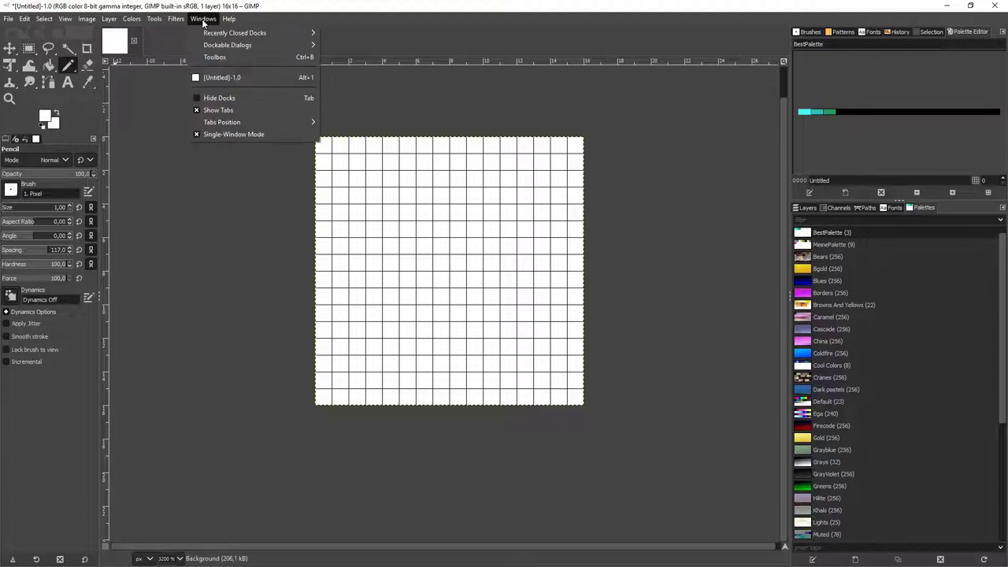
Turn off Single-Window Mode and move the image window to the screen centre
{"action": "left_click", "coordinate": [195, 134]}
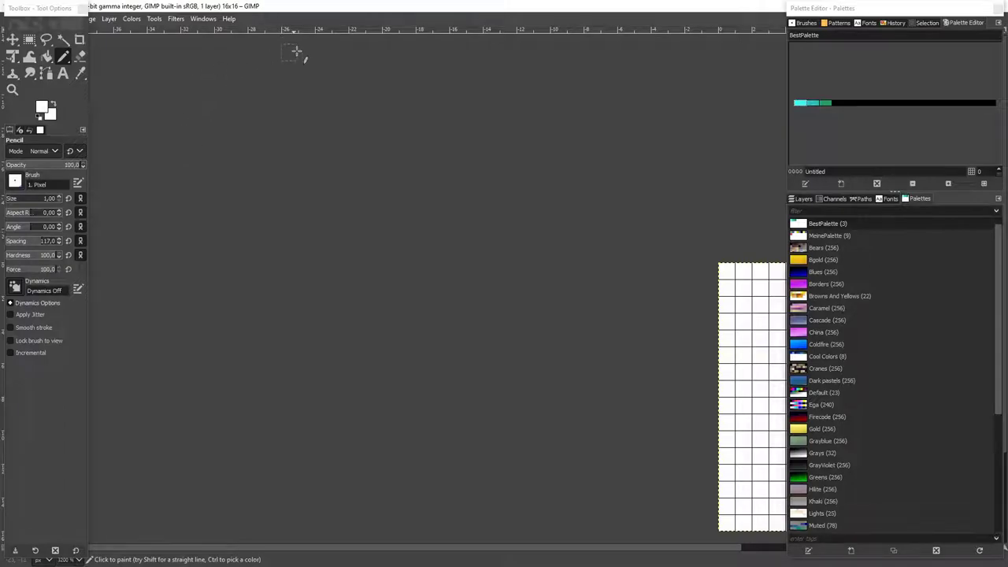
{"action": "left_click_drag", "start_coordinate": [319, 9], "coordinate": [407, 61]}
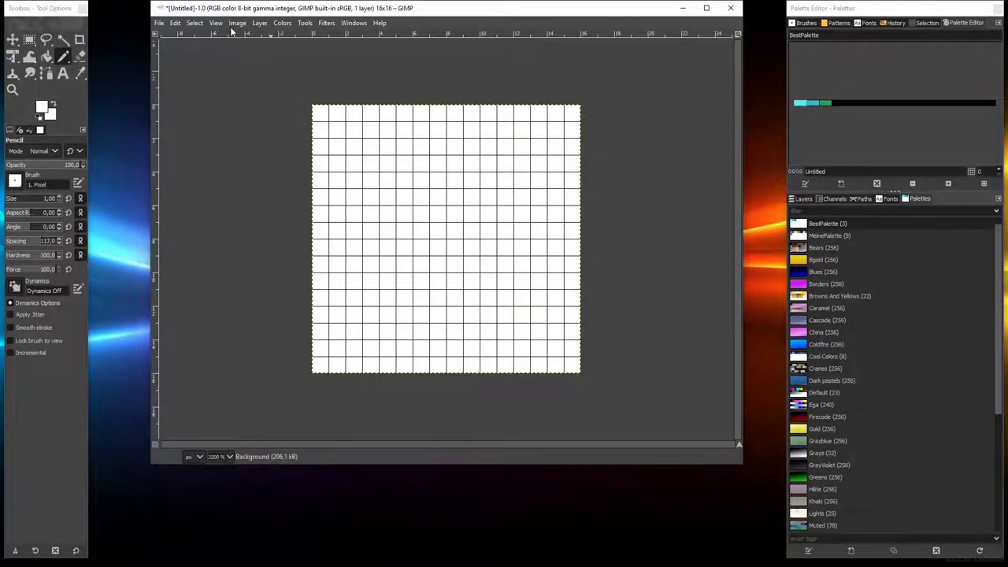
Open a second view of the image, place it top-left, resize it, and zoom to show the whole canvas
{"action": "left_click", "coordinate": [217, 24]}
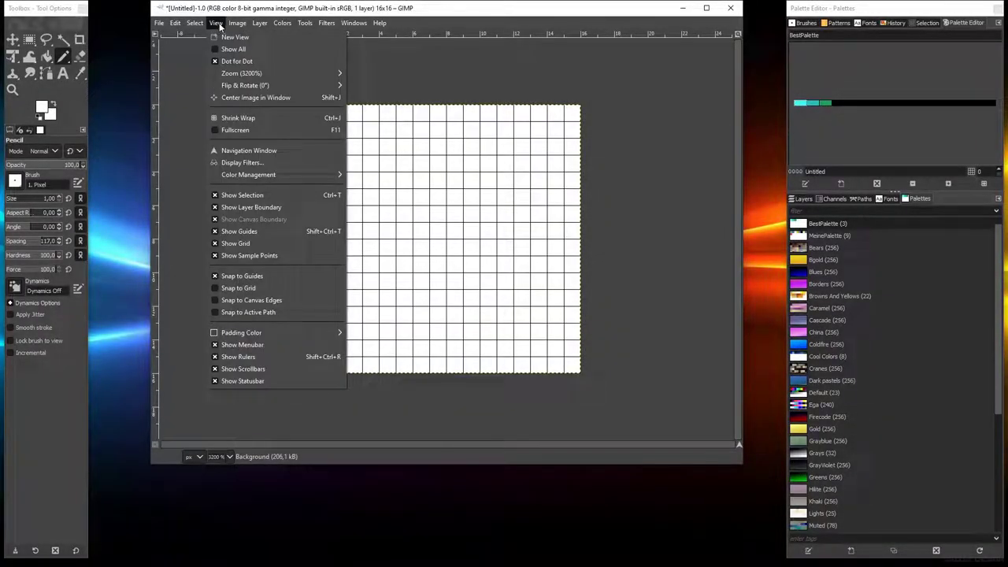
{"action": "left_click", "coordinate": [230, 37]}
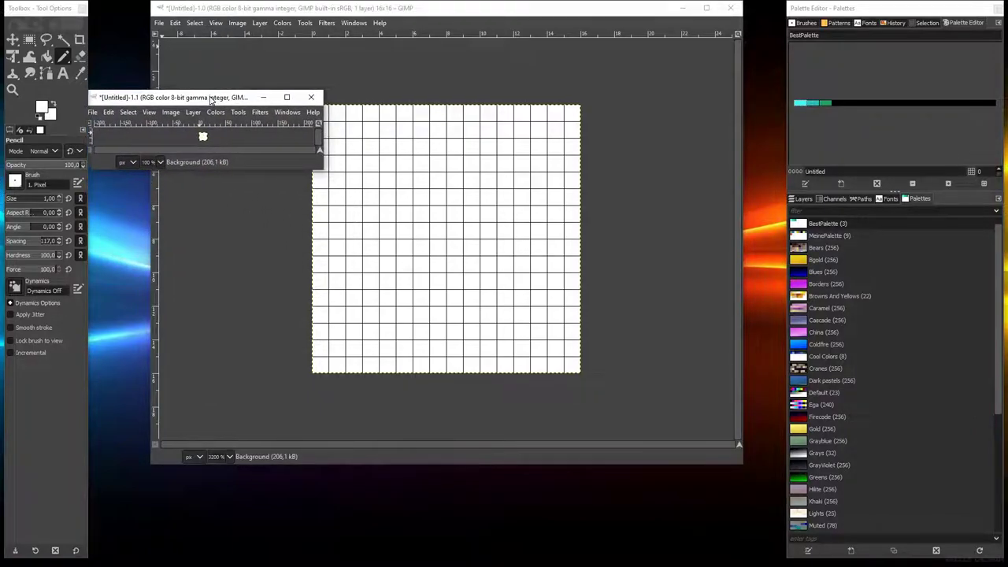
{"action": "left_click_drag", "start_coordinate": [552, 15], "coordinate": [597, 15]}
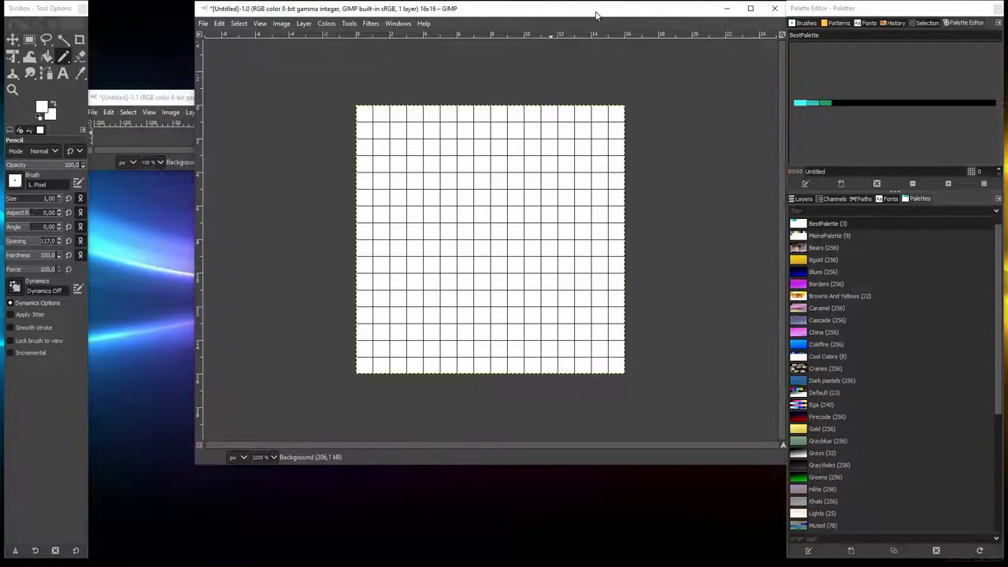
{"action": "left_click_drag", "start_coordinate": [173, 98], "coordinate": [179, 47]}
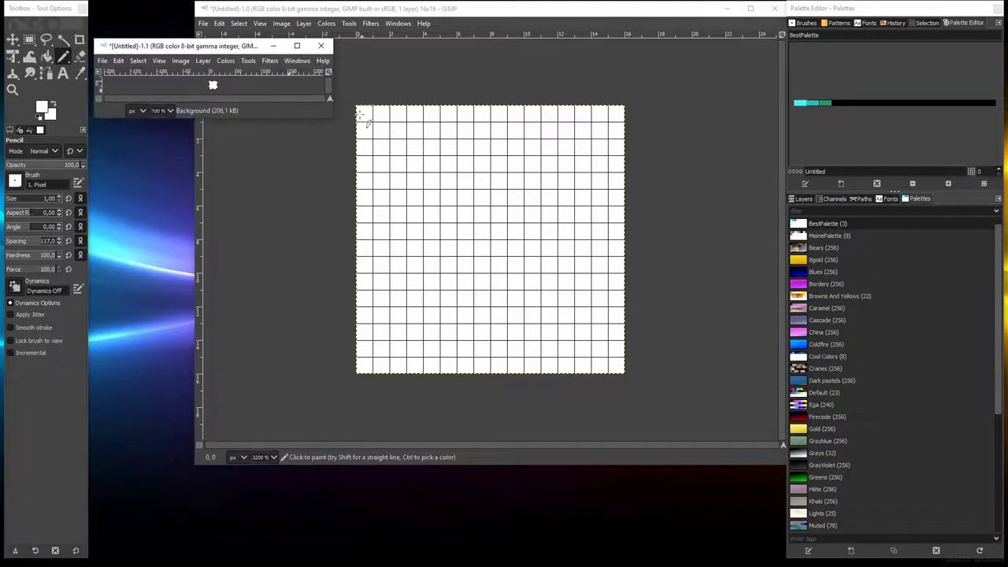
{"action": "left_click_drag", "start_coordinate": [331, 119], "coordinate": [198, 217]}
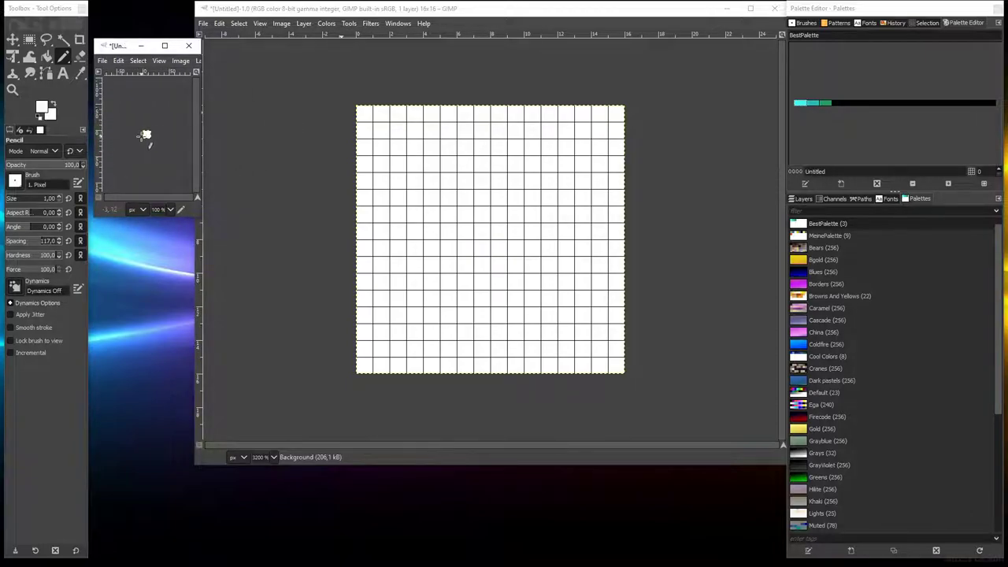
{"action": "scroll", "coordinate": [146, 134], "scroll_direction": "up", "scroll_amount": 5}
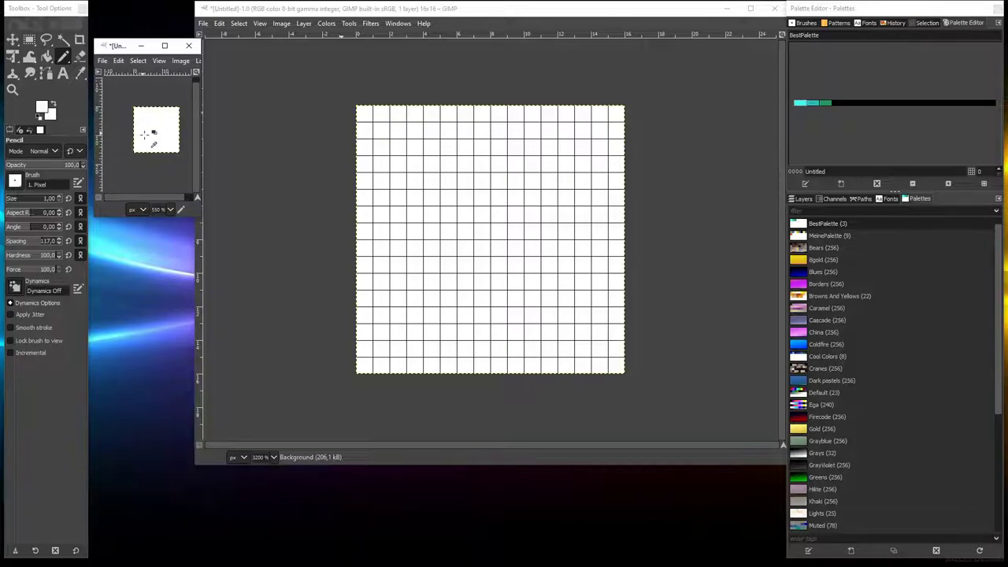
{"action": "scroll", "coordinate": [146, 134], "scroll_direction": "up", "scroll_amount": 1}
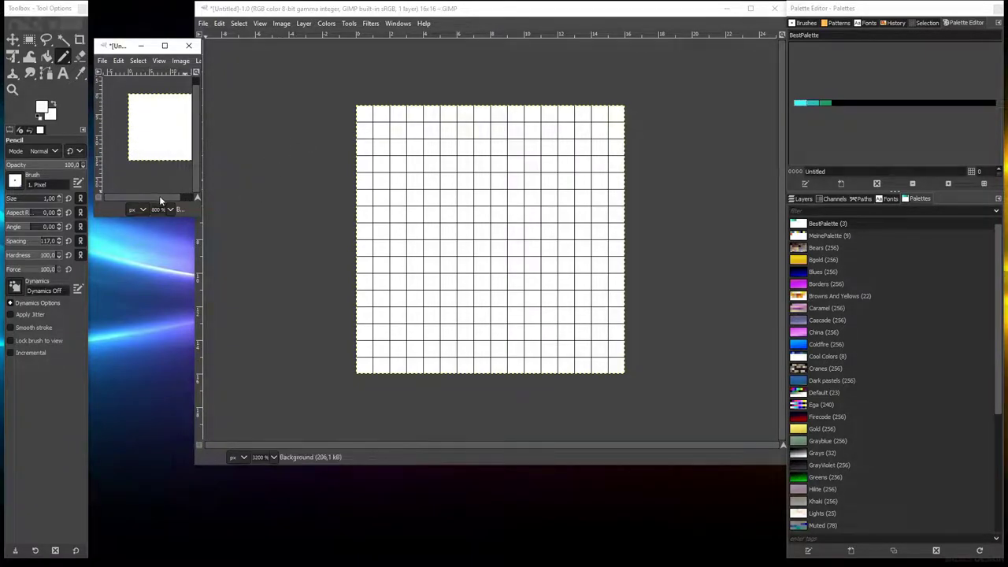
{"action": "scroll", "coordinate": [162, 194], "scroll_direction": "down", "scroll_amount": 1}
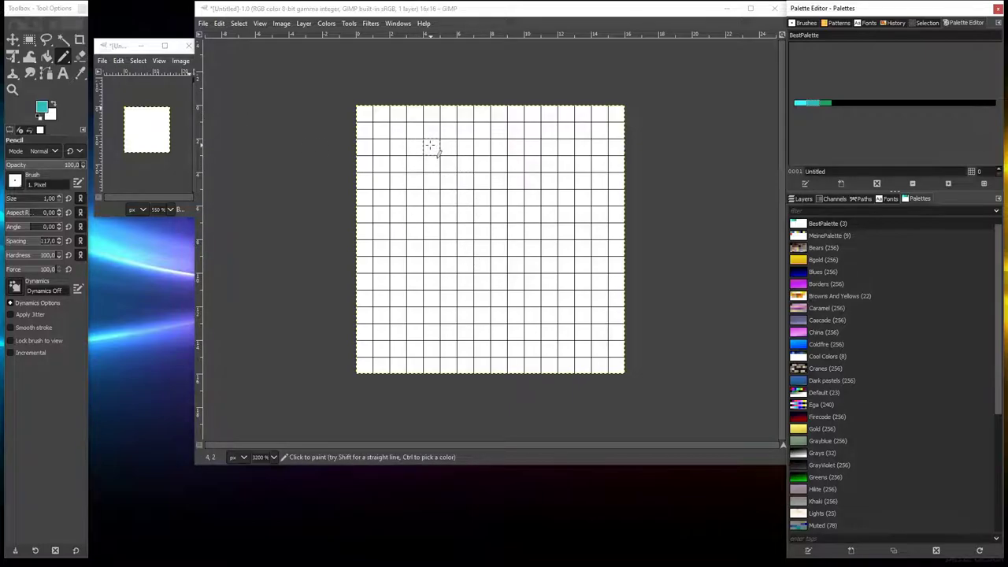
Draw the teal U-shaped outline: left and right sides, bottom edge, and top corner pixels
{"action": "left_click_drag", "start_coordinate": [430, 148], "coordinate": [449, 148]}
{"action": "left_click", "coordinate": [446, 305], "text": "shift"}
{"action": "mouse_move", "coordinate": [454, 315]}
{"action": "left_mouse_down"}
{"action": "mouse_move", "coordinate": [486, 326]}
{"action": "mouse_move", "coordinate": [531, 322]}
{"action": "left_mouse_up"}
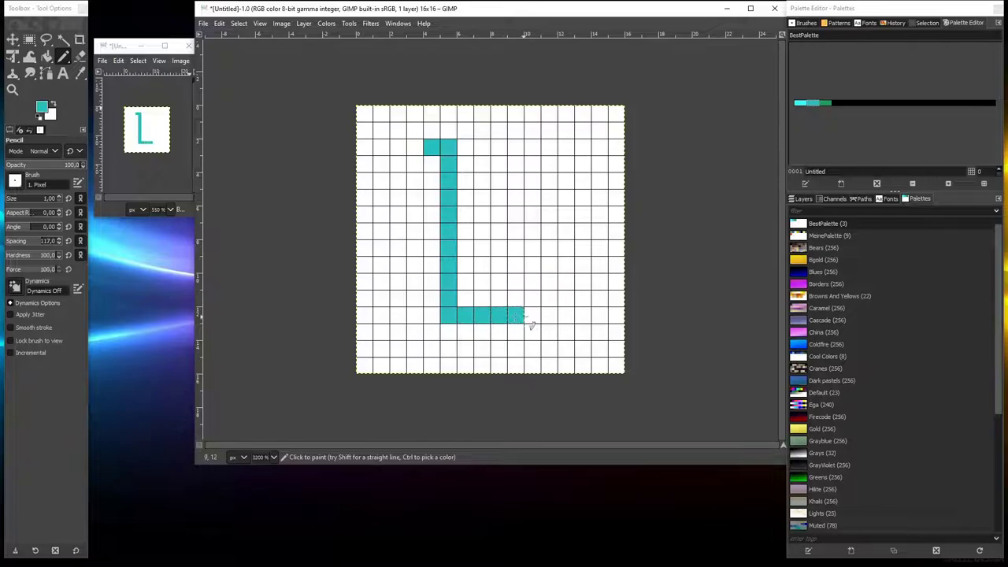
{"action": "left_click", "coordinate": [532, 147], "text": "shift"}
{"action": "left_click", "coordinate": [549, 147]}
Fill the character's interior with light cyan and add darker teal shading pixels
{"action": "left_click_drag", "start_coordinate": [502, 250], "coordinate": [516, 248]}
{"action": "mouse_move", "coordinate": [498, 180]}
{"action": "left_mouse_down"}
{"action": "mouse_move", "coordinate": [473, 187]}
{"action": "mouse_move", "coordinate": [512, 209]}
{"action": "mouse_move", "coordinate": [479, 218]}
{"action": "mouse_move", "coordinate": [468, 295]}
{"action": "mouse_move", "coordinate": [497, 277]}
{"action": "left_mouse_up"}
{"action": "left_click_drag", "start_coordinate": [465, 164], "coordinate": [516, 164]}
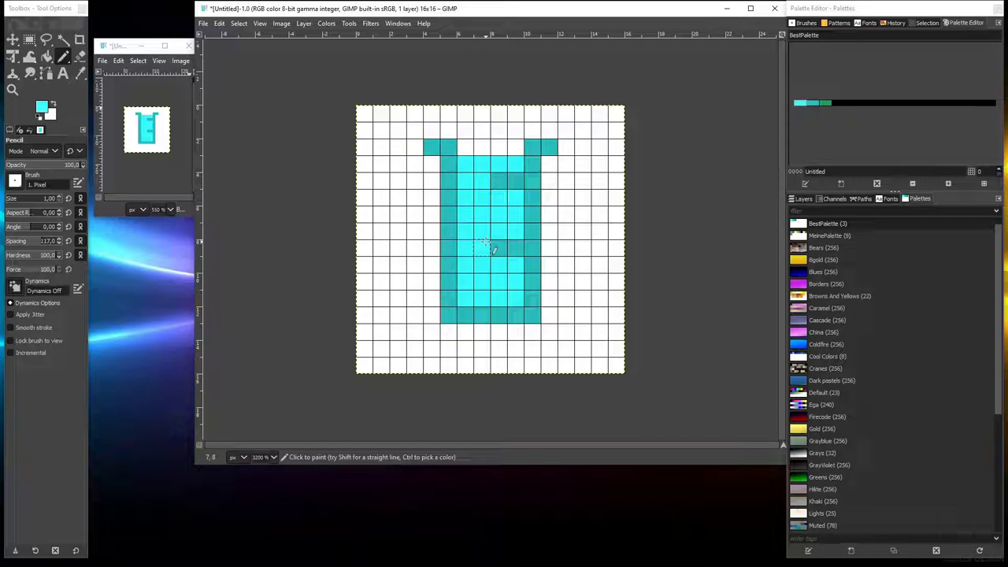
{"action": "left_click", "coordinate": [499, 247]}
{"action": "scroll", "coordinate": [497, 229], "scroll_direction": "down", "scroll_amount": 3, "text": "ctrl"}
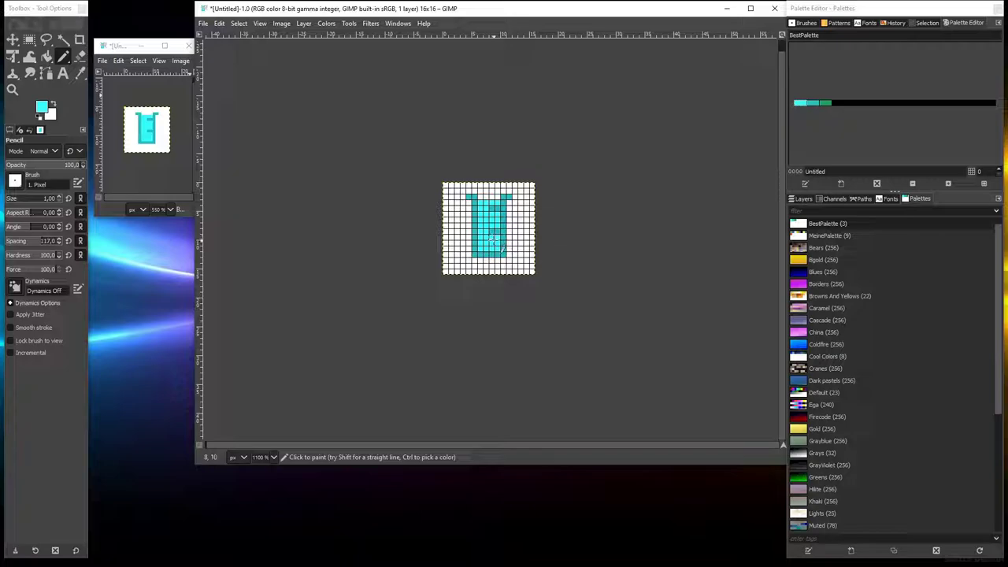
{"action": "scroll", "coordinate": [493, 238], "scroll_direction": "down", "scroll_amount": 1, "text": "ctrl"}
{"action": "scroll", "coordinate": [496, 238], "scroll_direction": "up", "scroll_amount": 2, "text": "ctrl"}
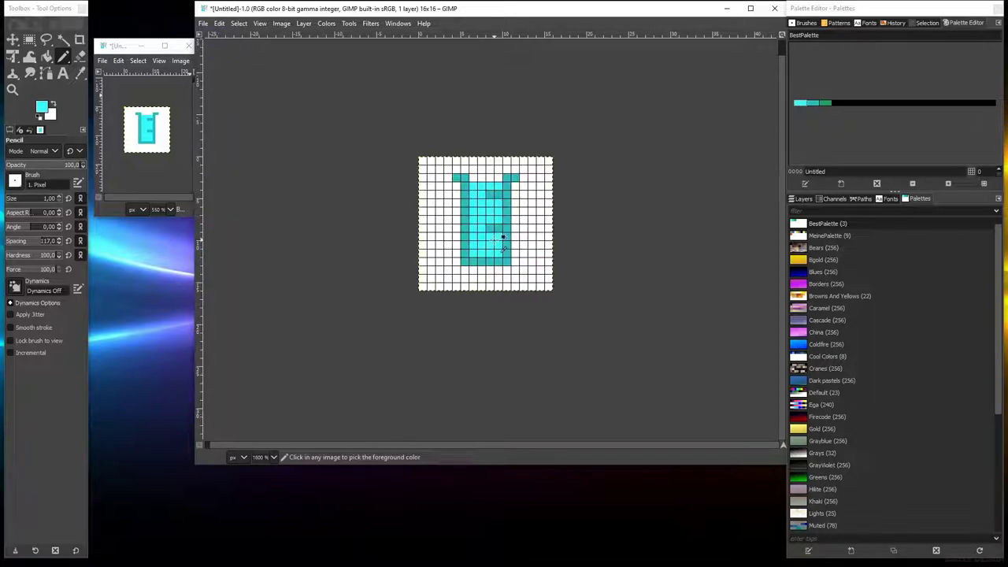
{"action": "scroll", "coordinate": [502, 237], "scroll_direction": "up", "scroll_amount": 3, "text": "ctrl"}
{"action": "scroll", "coordinate": [502, 237], "scroll_direction": "down", "scroll_amount": 1, "text": "ctrl"}
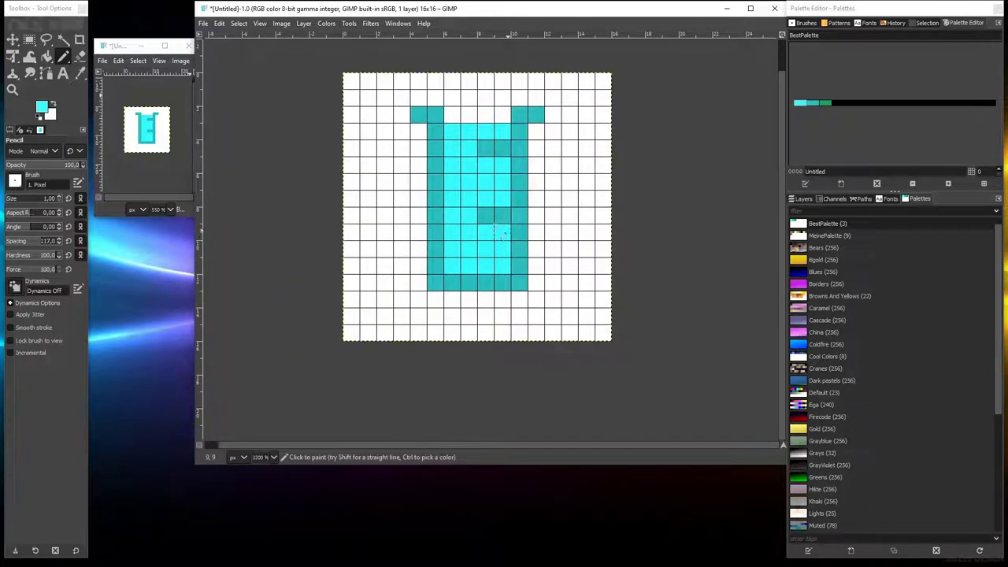